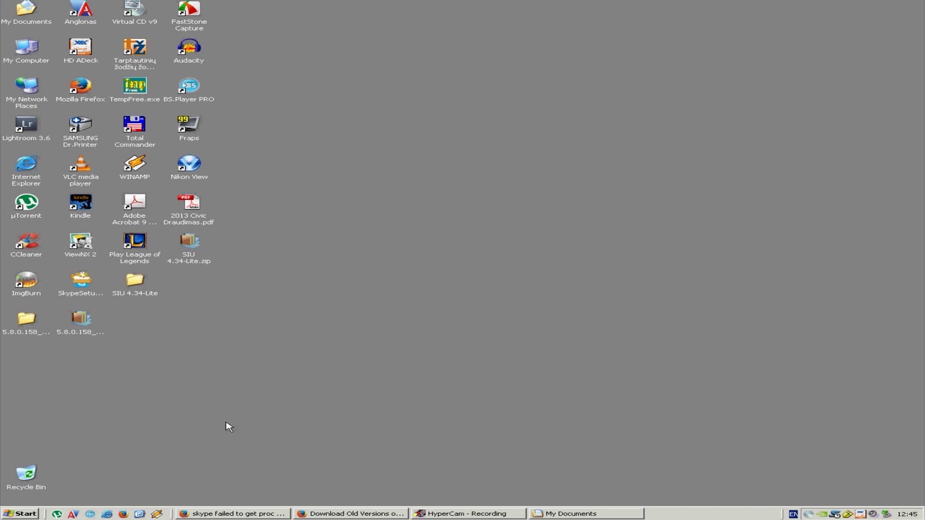
Step: Run SkypeSetup.exe, untick 'Run Skype when the computer starts' and agree to the terms
{"action": "left_click", "coordinate": [81, 284]}
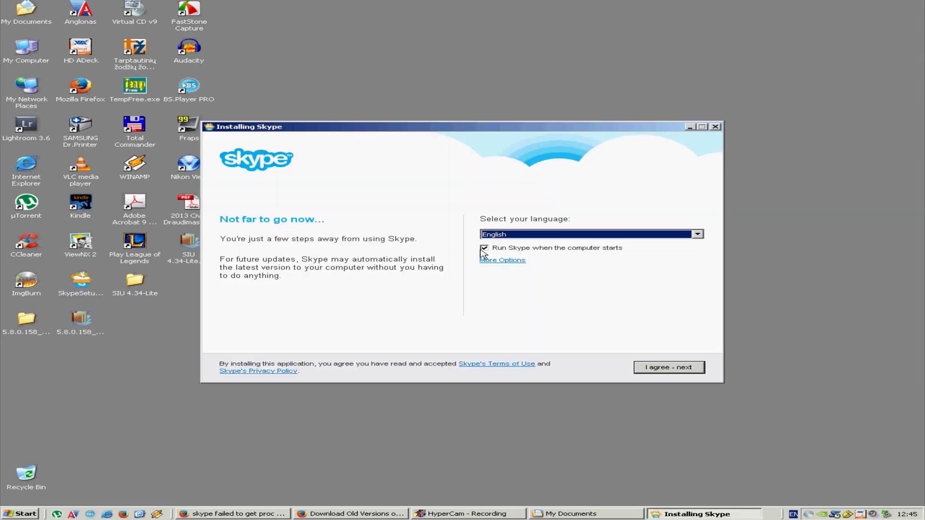
{"action": "left_click", "coordinate": [484, 249]}
{"action": "left_click", "coordinate": [670, 368]}
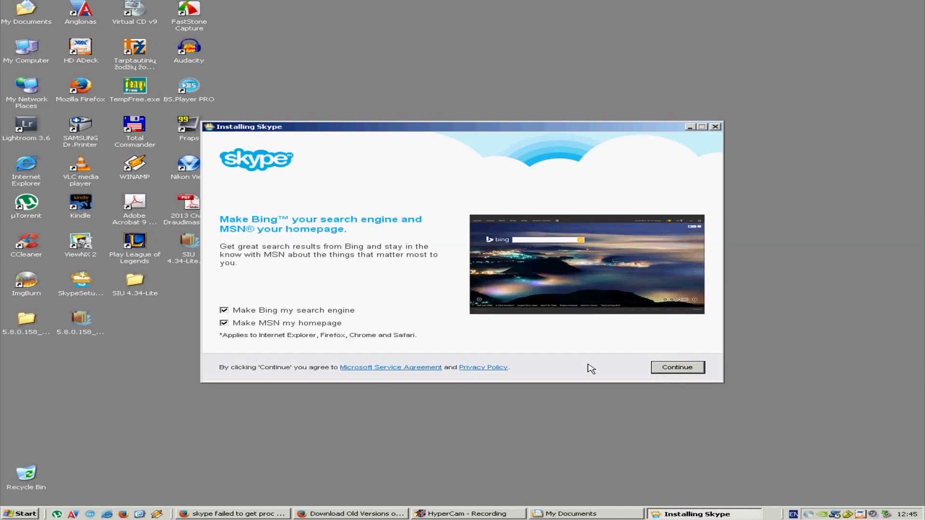
Step: Decline the Bing search engine and MSN homepage offers and start the installation
{"action": "left_click", "coordinate": [313, 313]}
{"action": "left_click", "coordinate": [263, 324]}
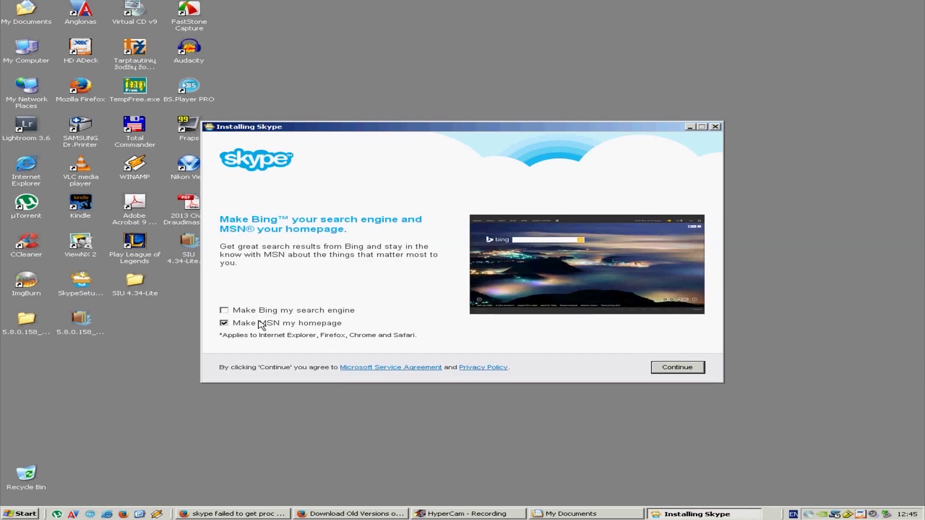
{"action": "left_click", "coordinate": [665, 369]}
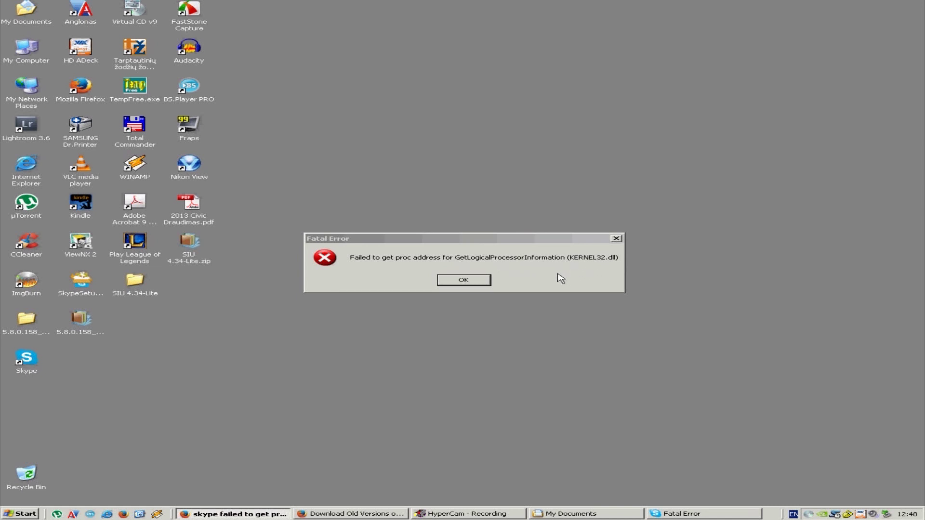
Step: Close the GetLogicalProcessorInformation Fatal Error dialog with OK
{"action": "left_click", "coordinate": [468, 280]}
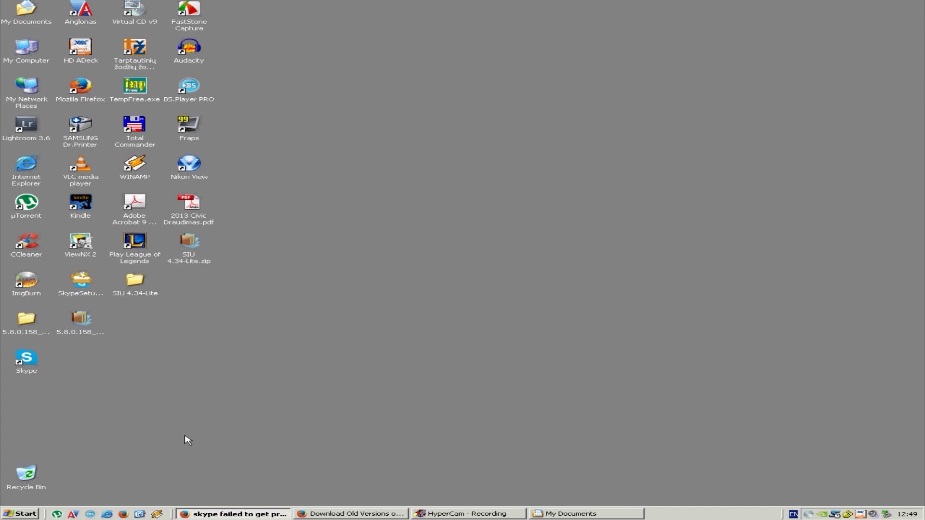
Step: Open Add or Remove Programs from Control Panel via Start > Settings
{"action": "left_click", "coordinate": [34, 514]}
{"action": "mouse_move", "coordinate": [111, 413]}
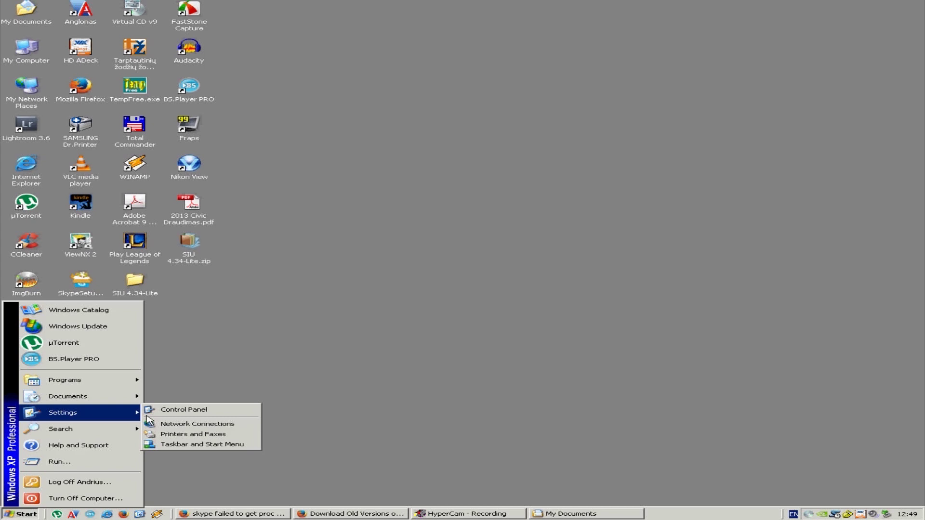
{"action": "left_click", "coordinate": [184, 410]}
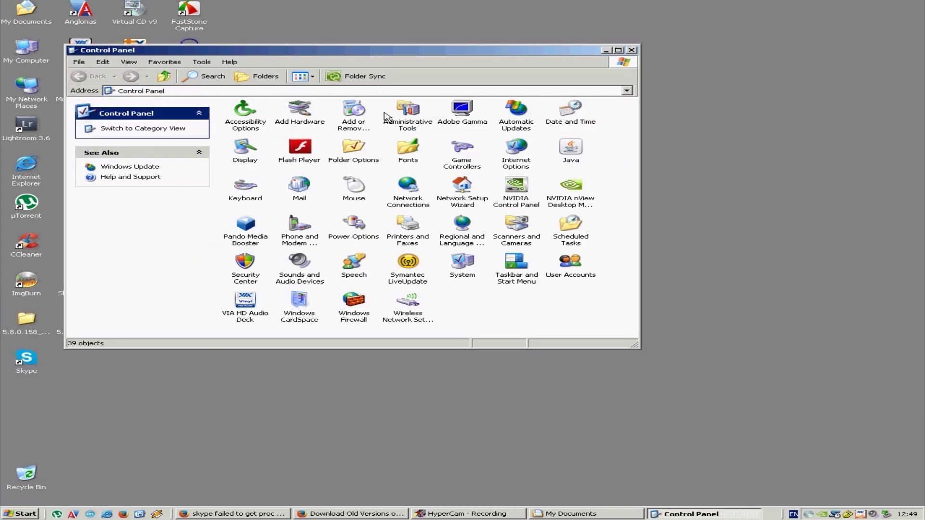
{"action": "double_click", "coordinate": [363, 106]}
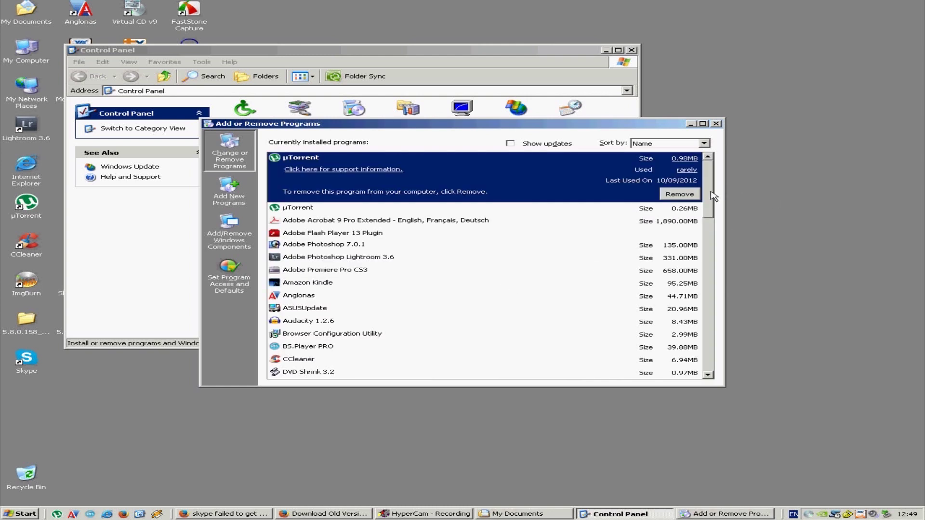
Step: Remove Skype 6.16, then close Add or Remove Programs and Control Panel
{"action": "left_click_drag", "start_coordinate": [707, 193], "coordinate": [704, 361]}
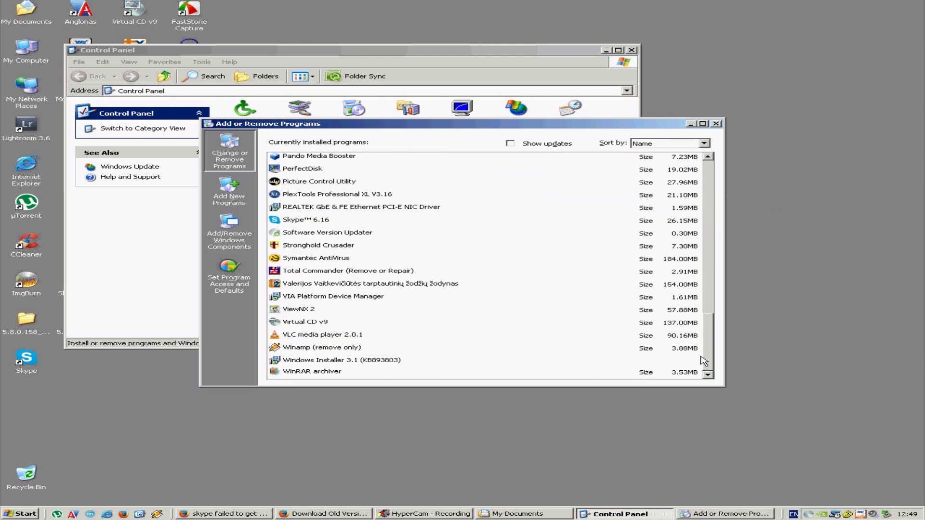
{"action": "left_click", "coordinate": [331, 223]}
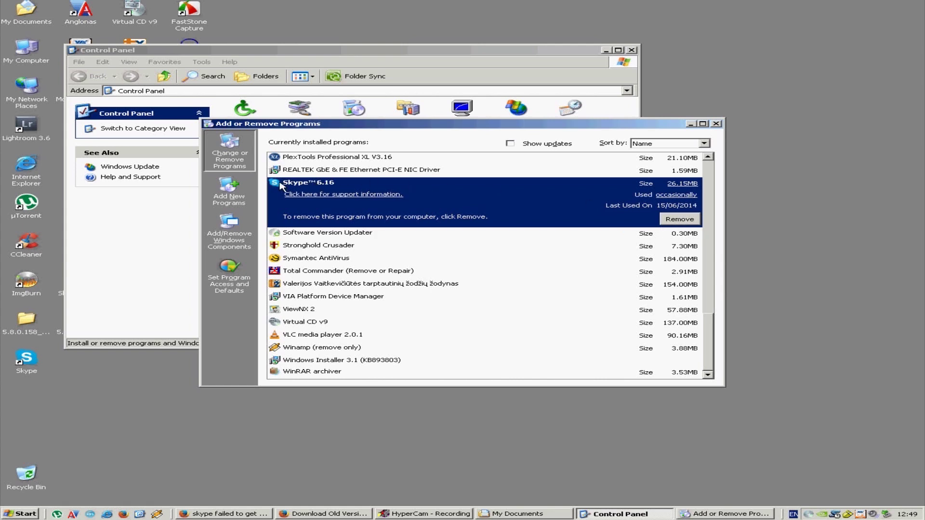
{"action": "left_click", "coordinate": [680, 220]}
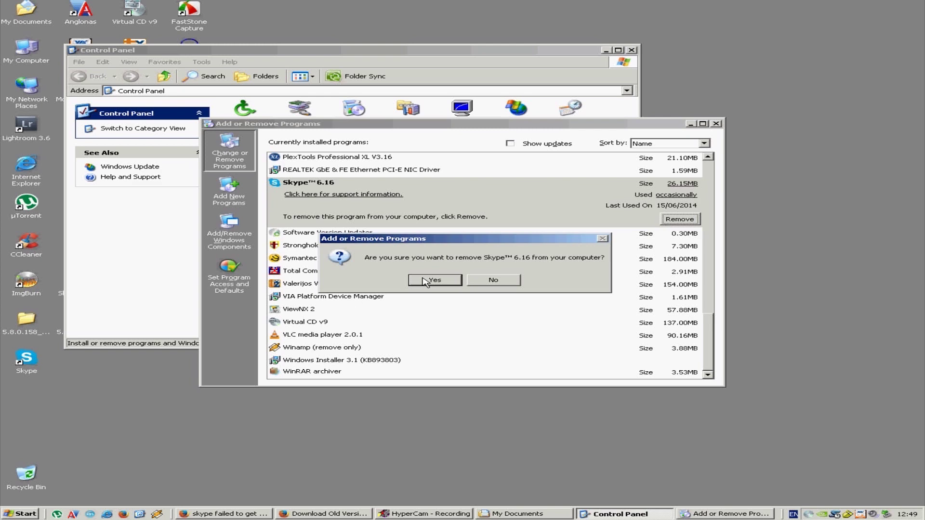
{"action": "left_click", "coordinate": [431, 285]}
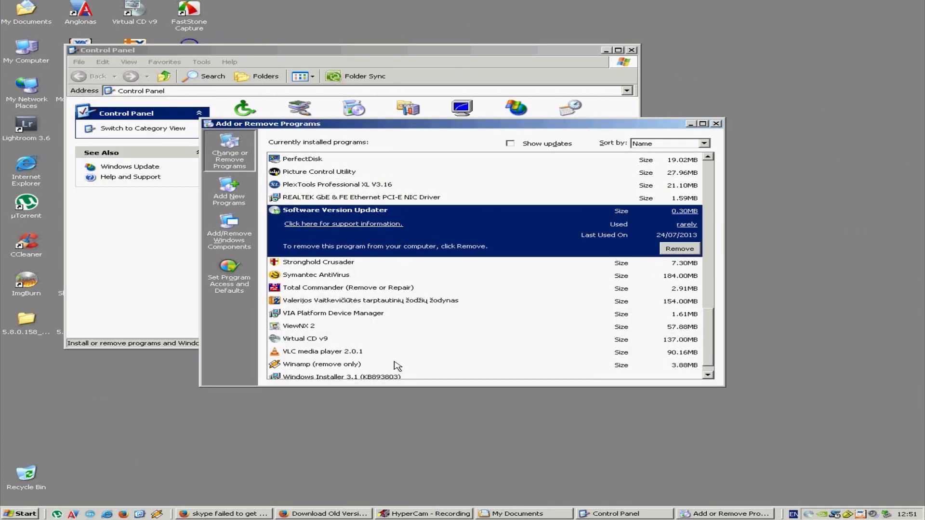
{"action": "left_click", "coordinate": [716, 124]}
{"action": "left_click", "coordinate": [632, 51]}
Step: Bring Firefox back and go from the windows/skype/ page to the OldVersion.com home page
{"action": "left_click", "coordinate": [332, 514]}
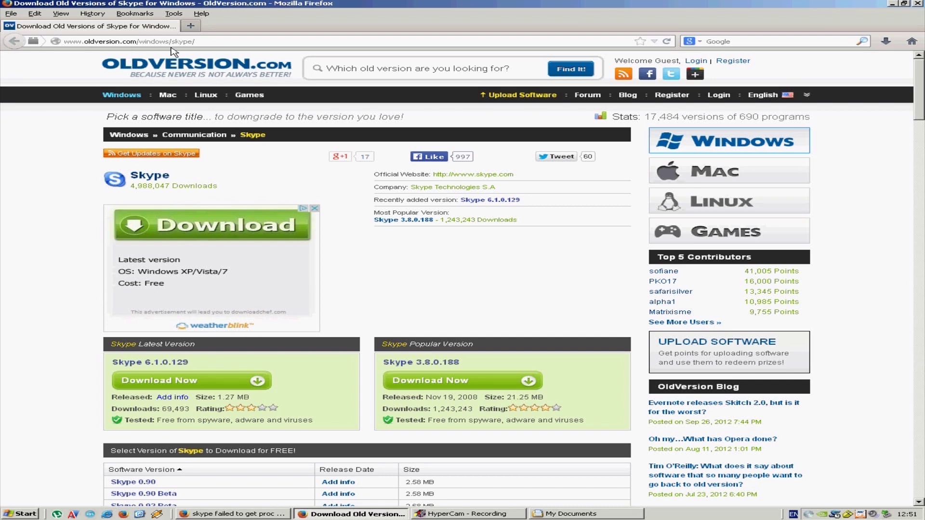
{"action": "left_click", "coordinate": [140, 40]}
{"action": "left_click_drag", "start_coordinate": [140, 40], "coordinate": [268, 49]}
{"action": "key", "text": "BackSpace"}
{"action": "key", "text": "Return"}
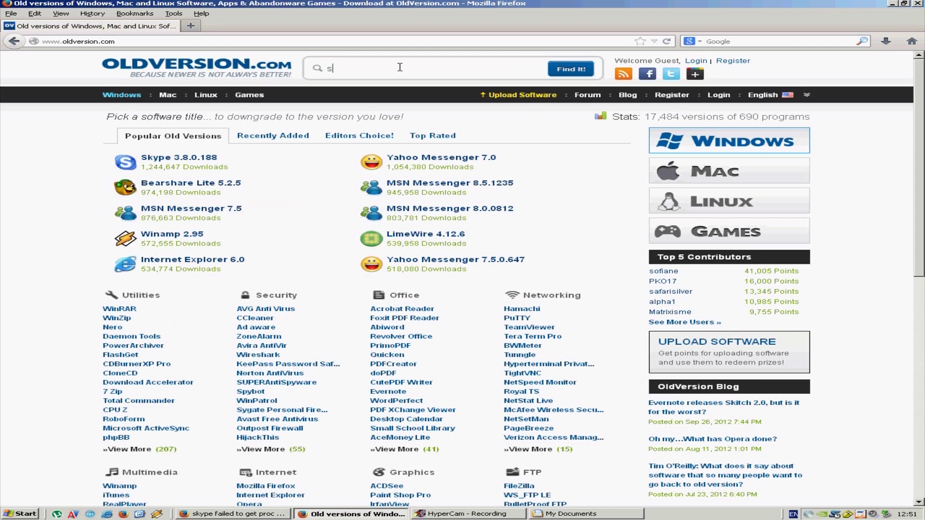
Step: Search the site for 'skype', open its entry and scroll to the 5.8.0.158 row
{"action": "type", "text": "skype"}
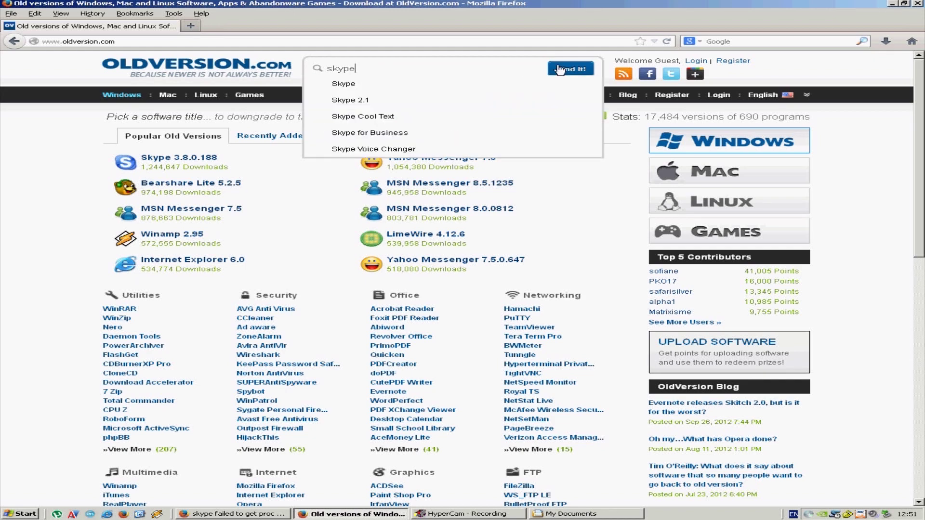
{"action": "left_click", "coordinate": [560, 70]}
{"action": "scroll", "coordinate": [243, 278], "scroll_direction": "down", "scroll_amount": 4}
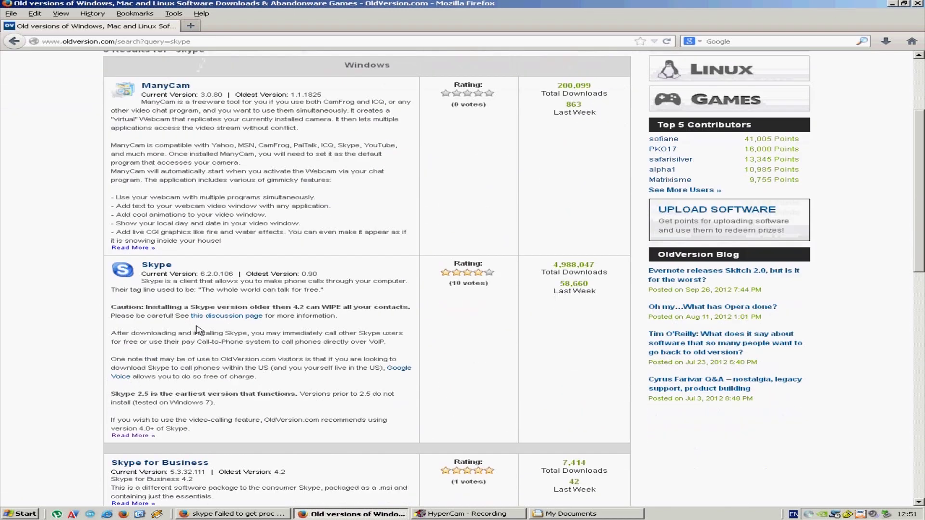
{"action": "left_click", "coordinate": [156, 222]}
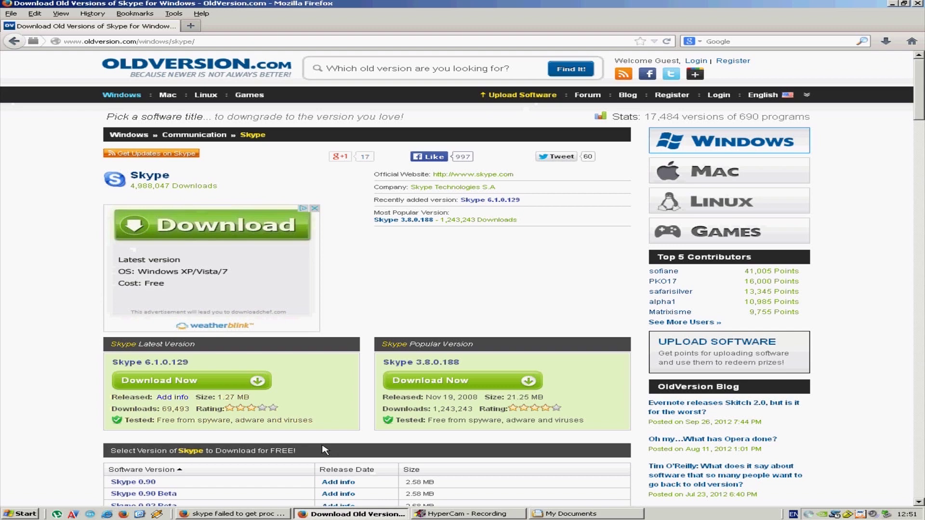
{"action": "scroll", "coordinate": [347, 482], "scroll_direction": "down", "scroll_amount": 5}
{"action": "scroll", "coordinate": [227, 275], "scroll_direction": "down", "scroll_amount": 5}
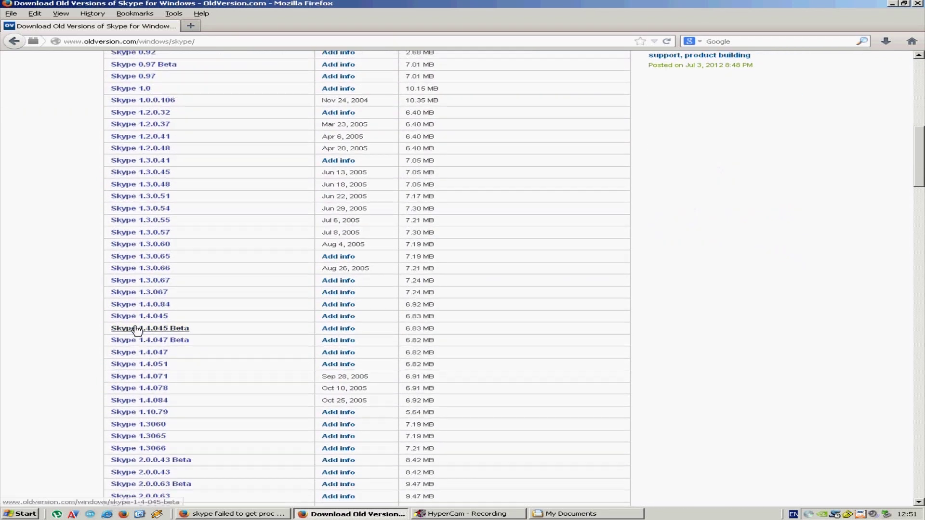
{"action": "scroll", "coordinate": [195, 220], "scroll_direction": "up", "scroll_amount": 4}
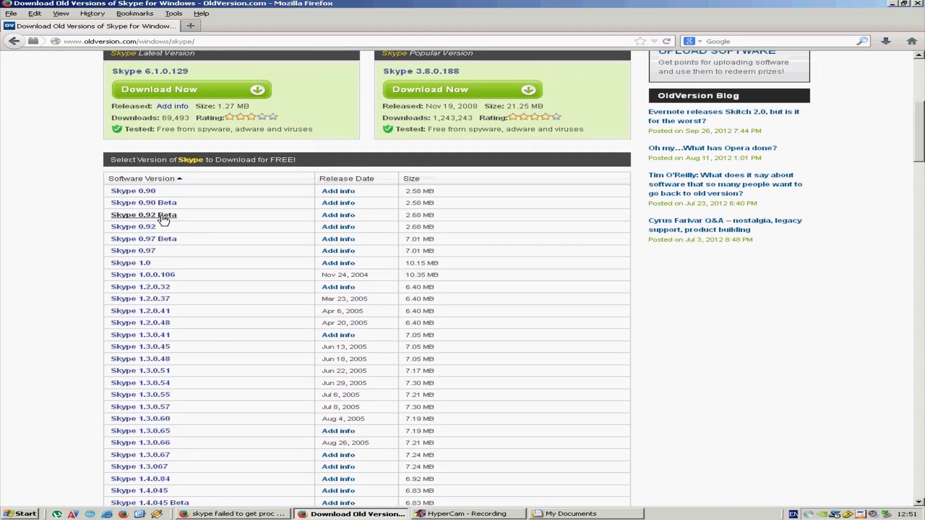
{"action": "scroll", "coordinate": [135, 420], "scroll_direction": "down", "scroll_amount": 20}
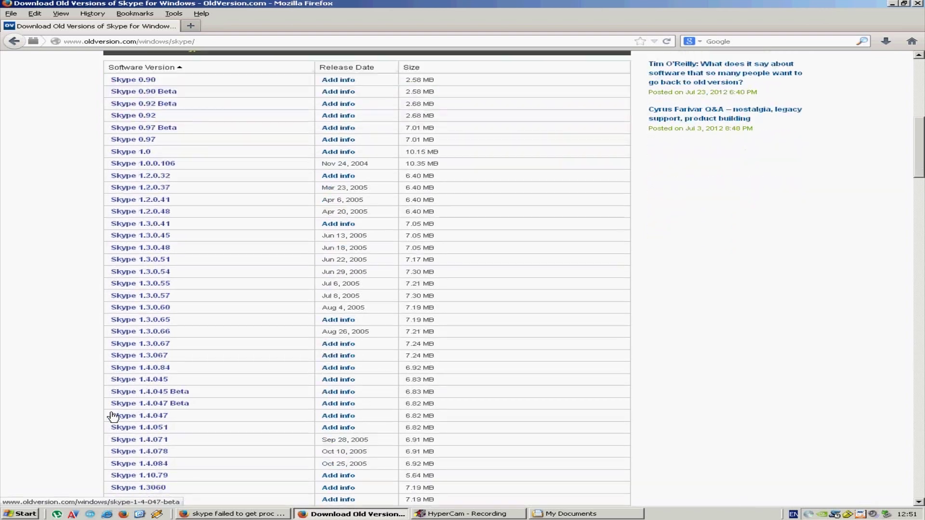
{"action": "scroll", "coordinate": [212, 412], "scroll_direction": "down", "scroll_amount": 15}
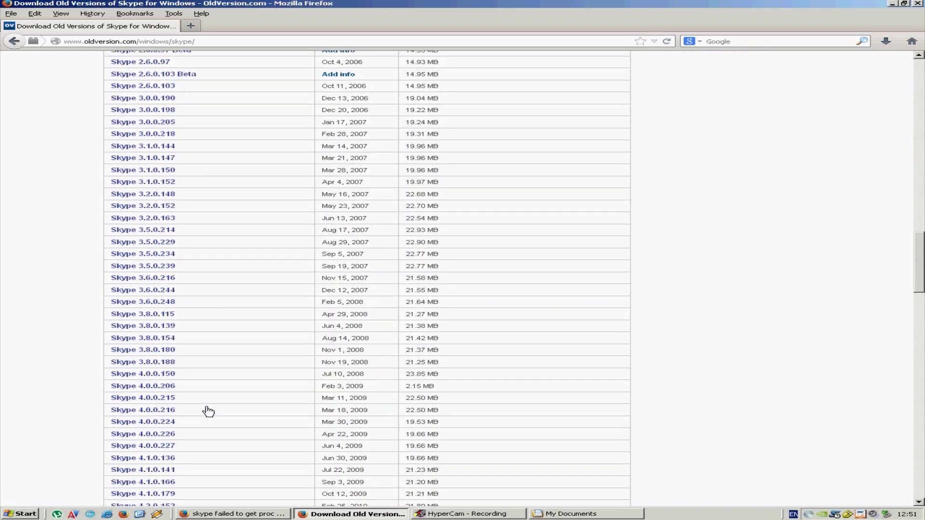
{"action": "scroll", "coordinate": [207, 411], "scroll_direction": "down", "scroll_amount": 3}
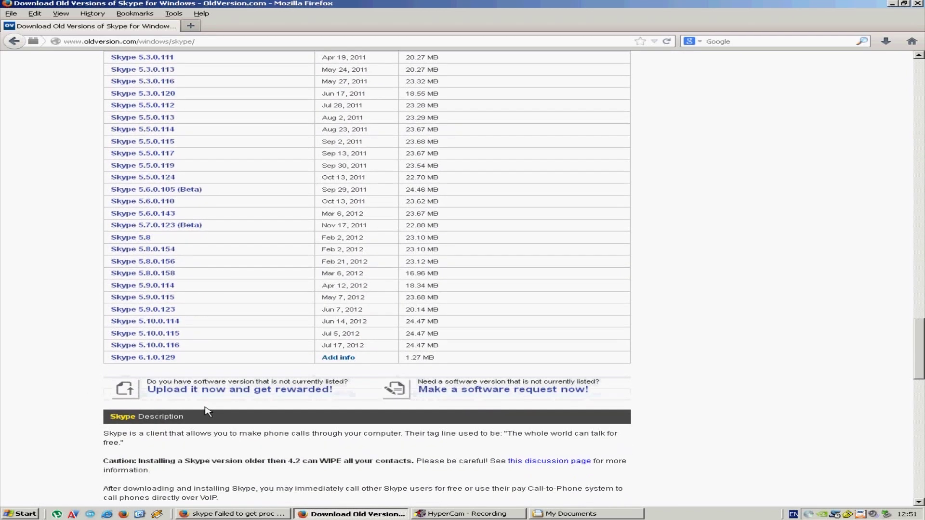
Step: Open the Skype 5.8.0.158 (Mar 6, 2012, 16.96 MB) download page from the versions table
{"action": "left_click", "coordinate": [163, 276]}
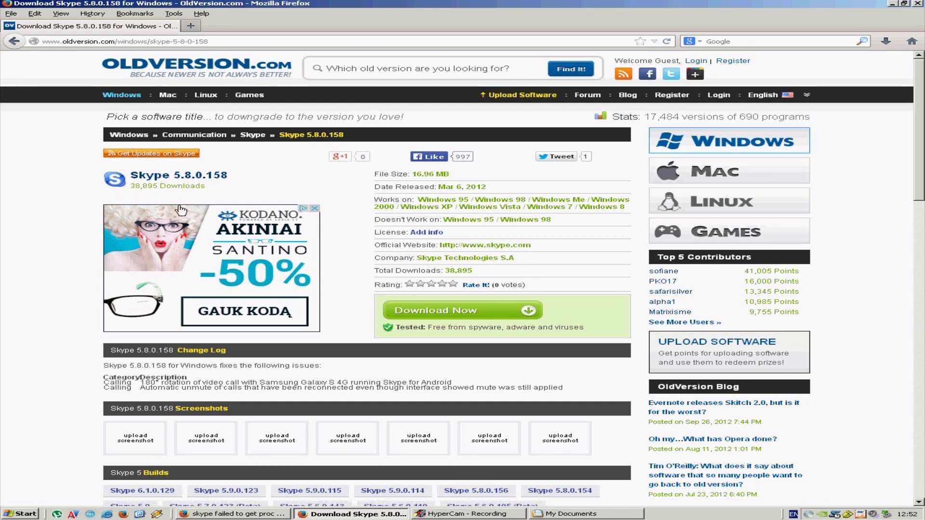
Step: Extract the Skype zip to 5.8.0.158_SkypeSetup_5.8.0.158\ and run SkypeSetup_5.8.0.158.msi
{"action": "left_click", "coordinate": [893, 3]}
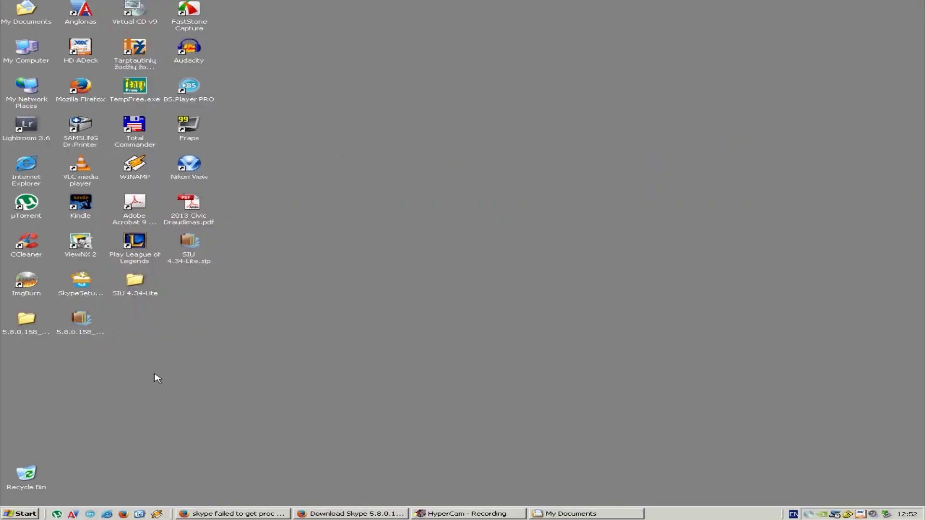
{"action": "left_click", "coordinate": [89, 326]}
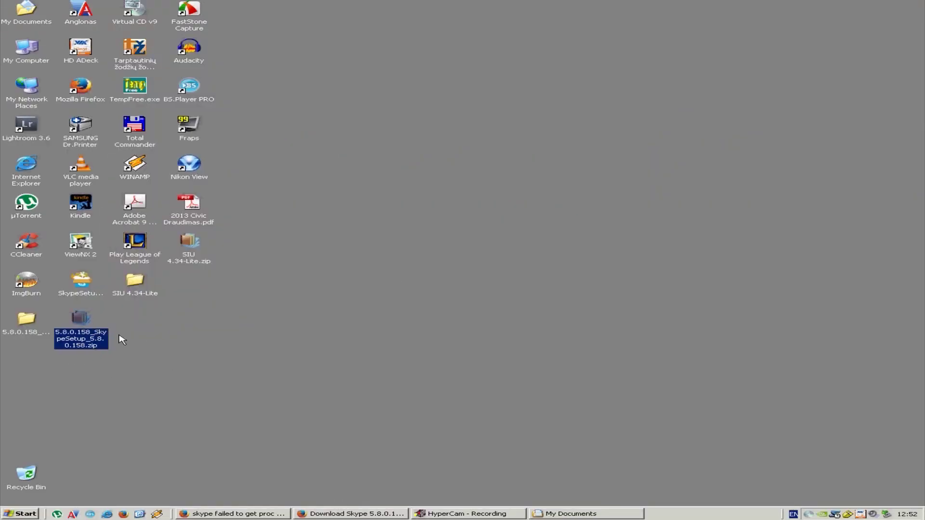
{"action": "right_click", "coordinate": [76, 318]}
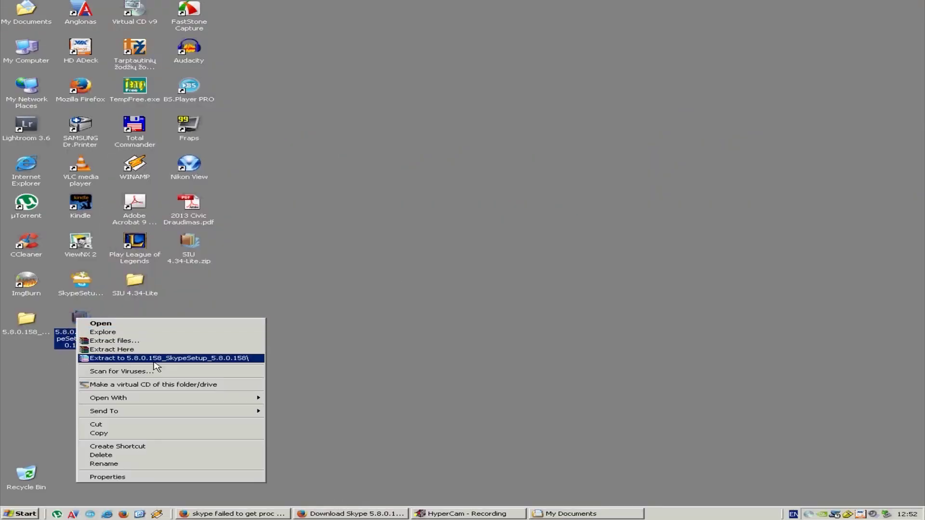
{"action": "left_click", "coordinate": [17, 332]}
{"action": "double_click", "coordinate": [17, 332]}
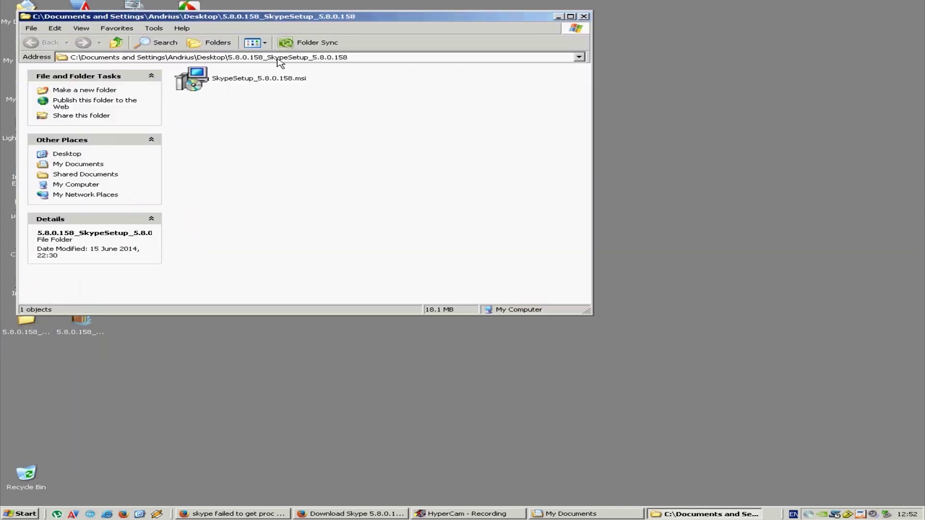
{"action": "left_click", "coordinate": [241, 82]}
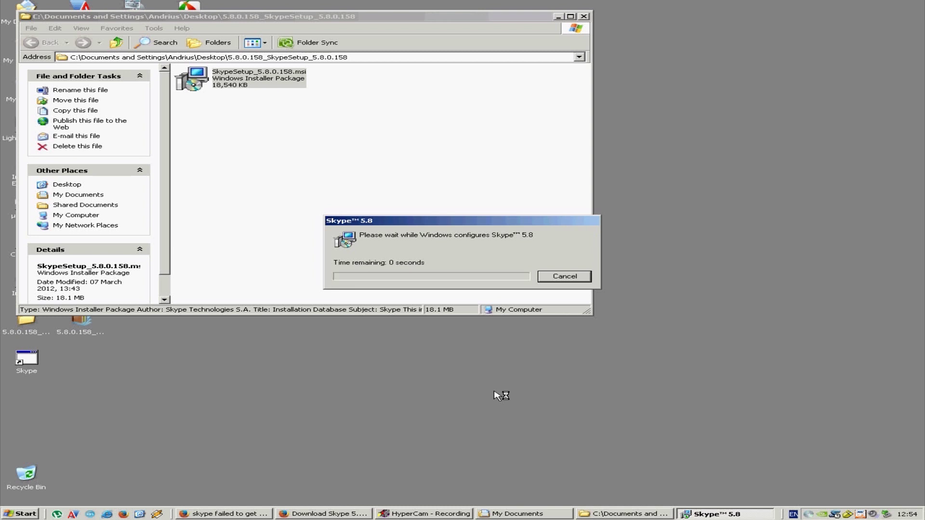
Step: Close the setup folder window with Alt+F4 while Skype 5.8 finishes installing
{"action": "key", "text": "alt+F4"}
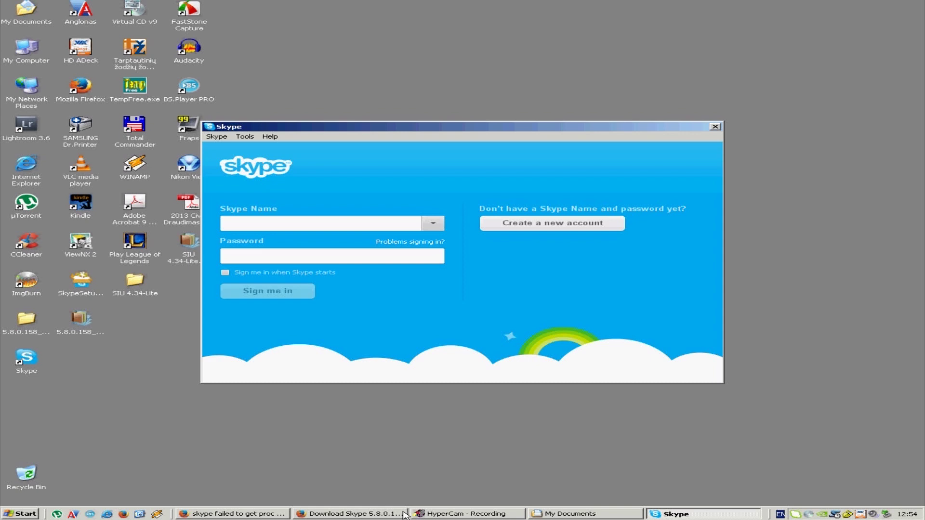
Step: Switch to Firefox and scroll the Skype 5.8.0.158 download page down and back up
{"action": "left_click", "coordinate": [403, 514]}
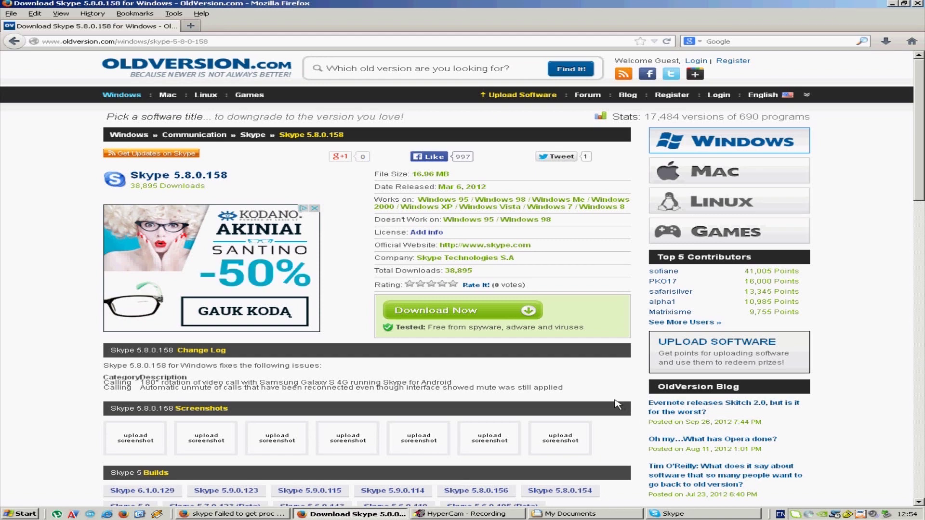
{"action": "scroll", "coordinate": [617, 405], "scroll_direction": "down", "scroll_amount": 6}
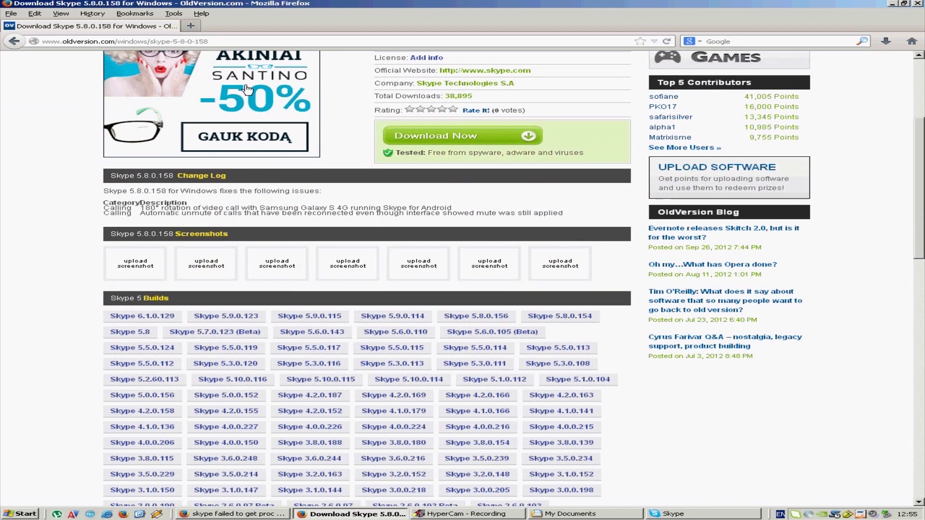
{"action": "scroll", "coordinate": [649, 452], "scroll_direction": "up", "scroll_amount": 6}
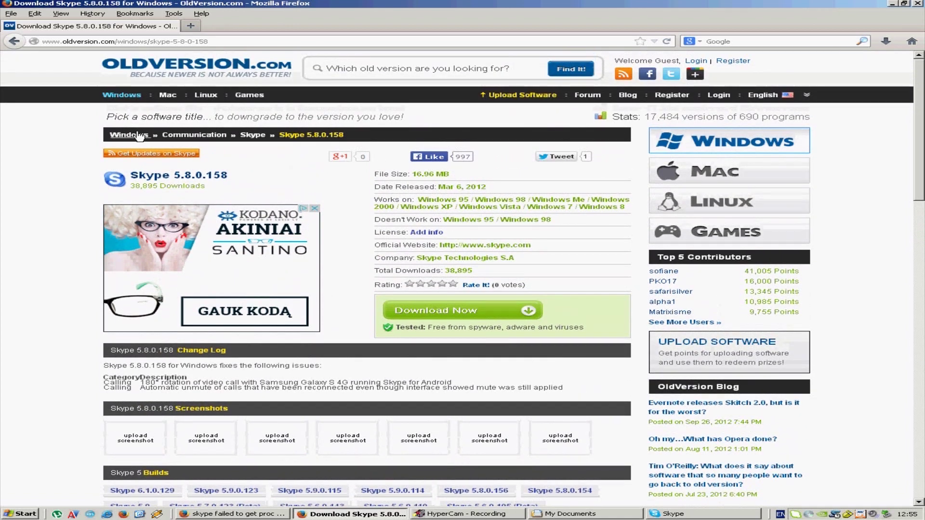